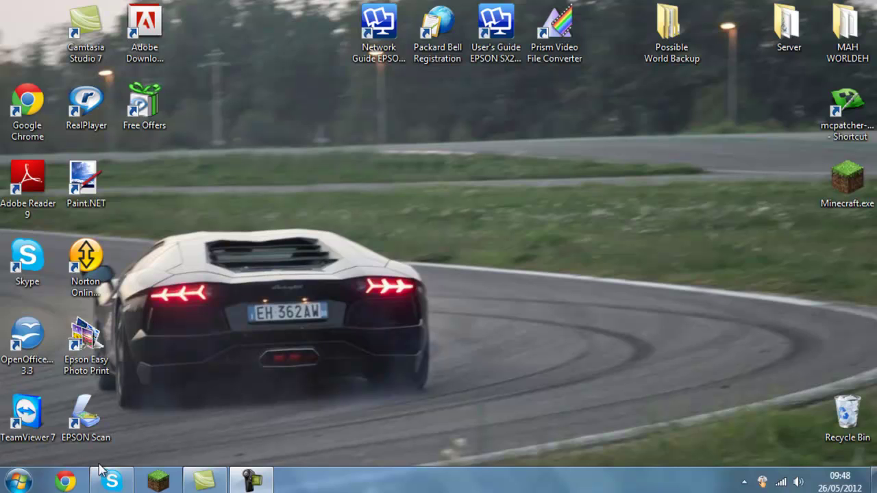
pyautogui.click(68, 483)
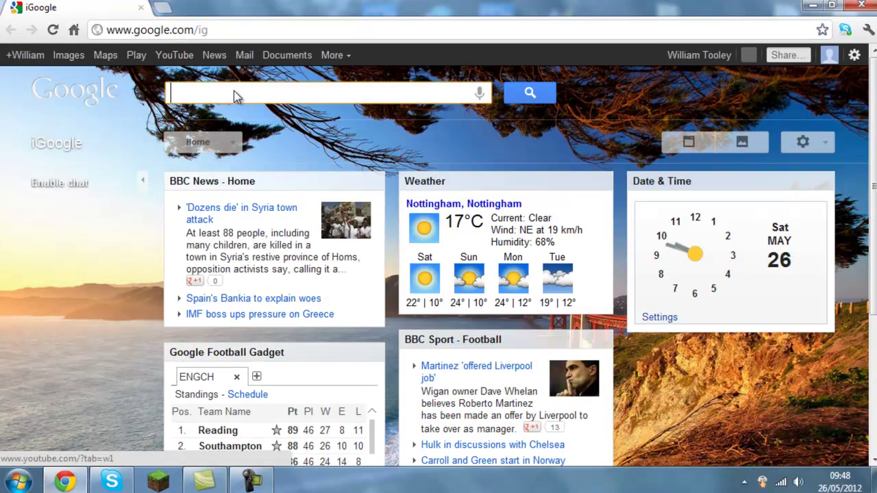
pyautogui.click(215, 30)
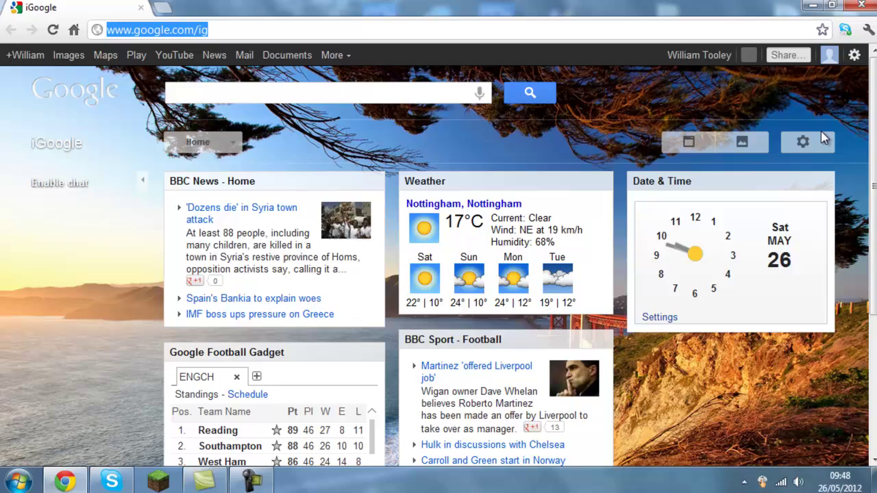
pyautogui.press('BackSpace')
pyautogui.write('w')
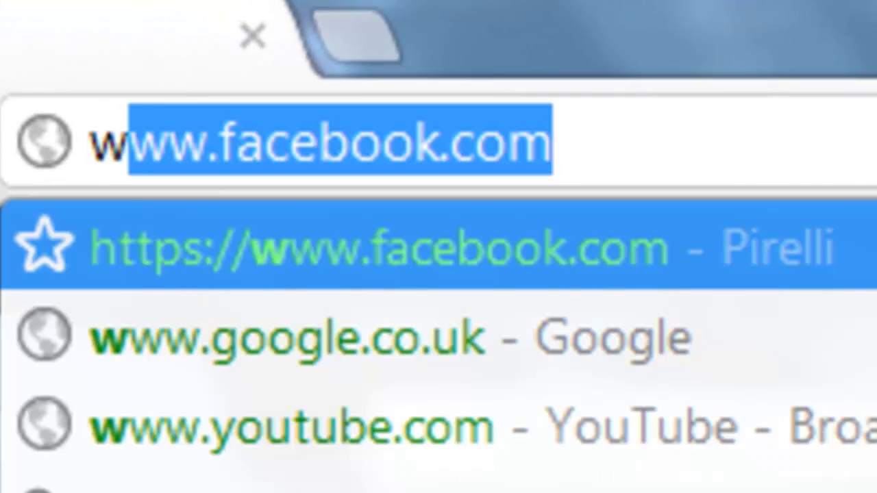
pyautogui.write('ww.')
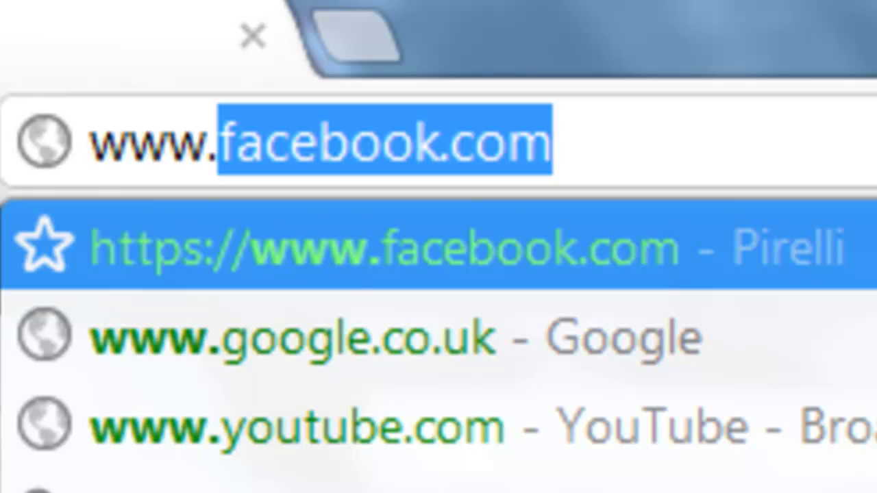
pyautogui.write('1001')
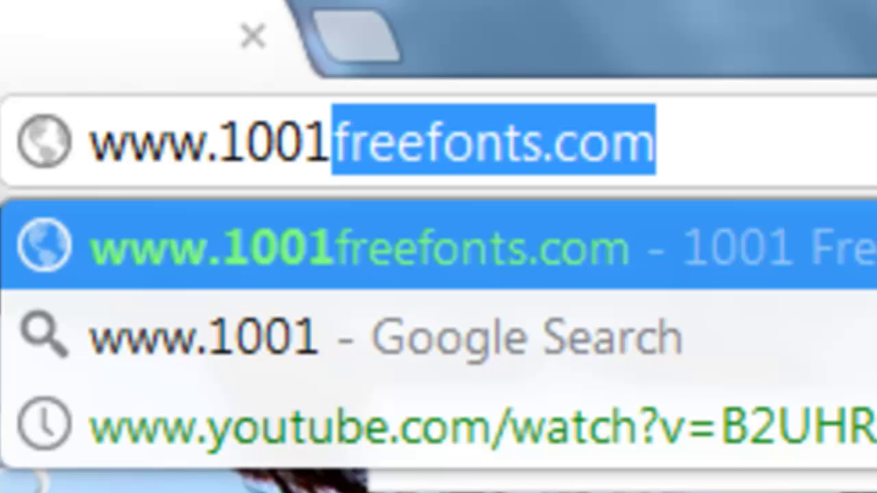
pyautogui.write('freefon')
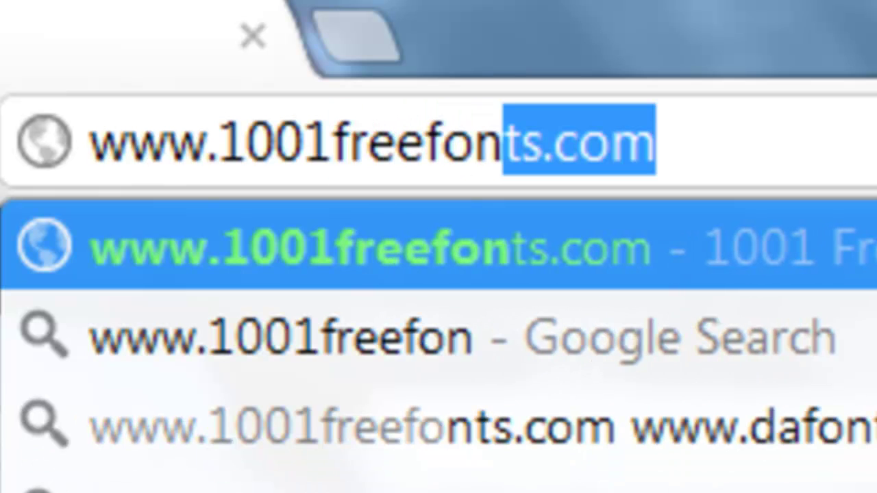
pyautogui.write('ts.co')
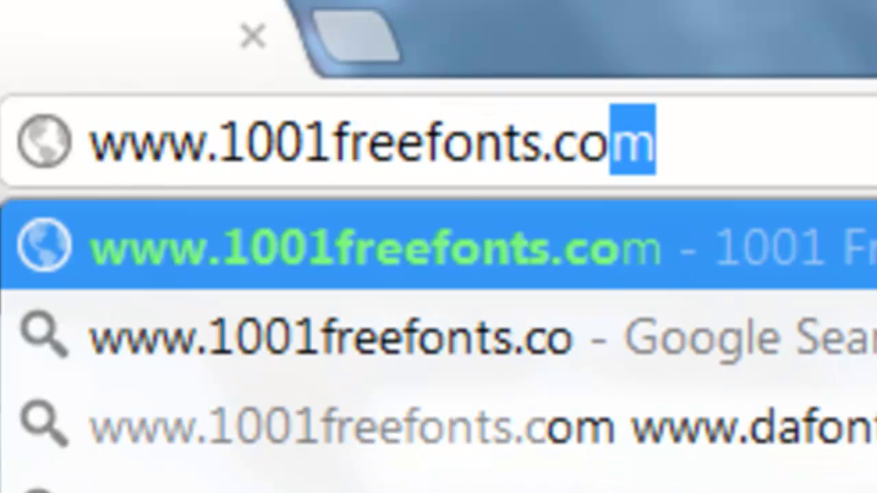
# Load 1001 Free Fonts, scroll to Janda Curly Girl and download JandaCurlyGirl.zip for Windows
pyautogui.press('Return')
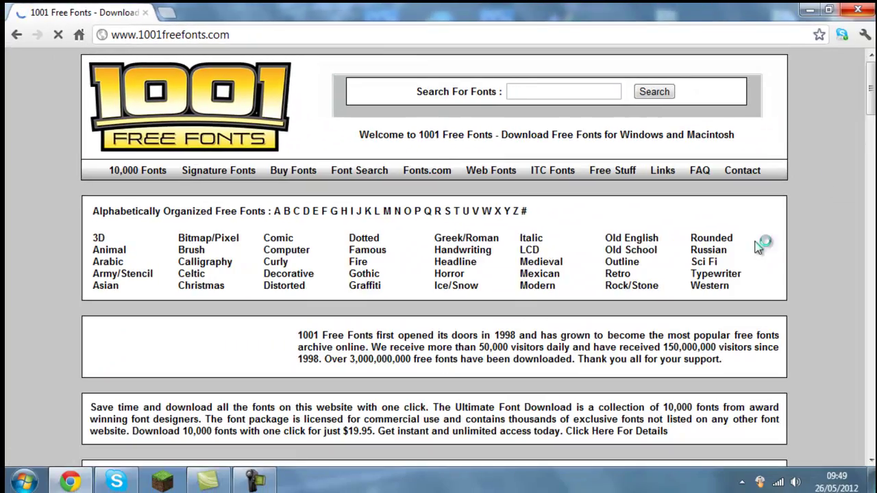
pyautogui.scroll(-3, 867, 148)
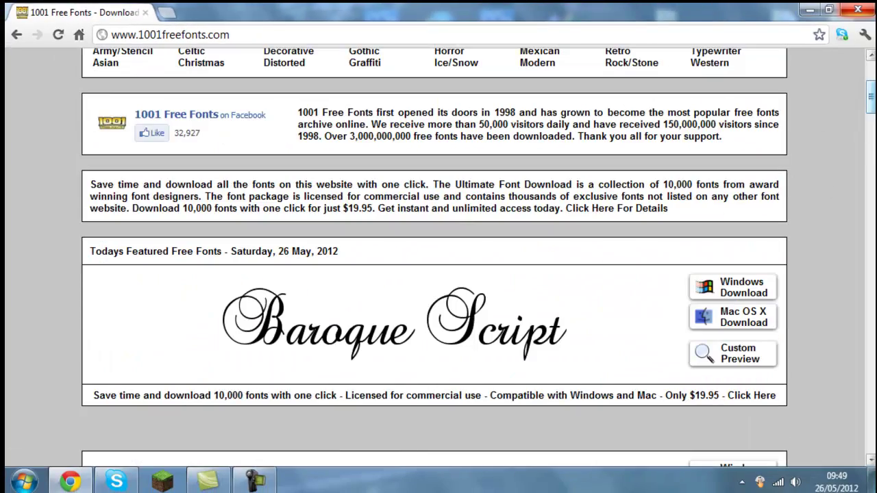
pyautogui.moveTo(870, 99); pyautogui.dragTo(871, 131)
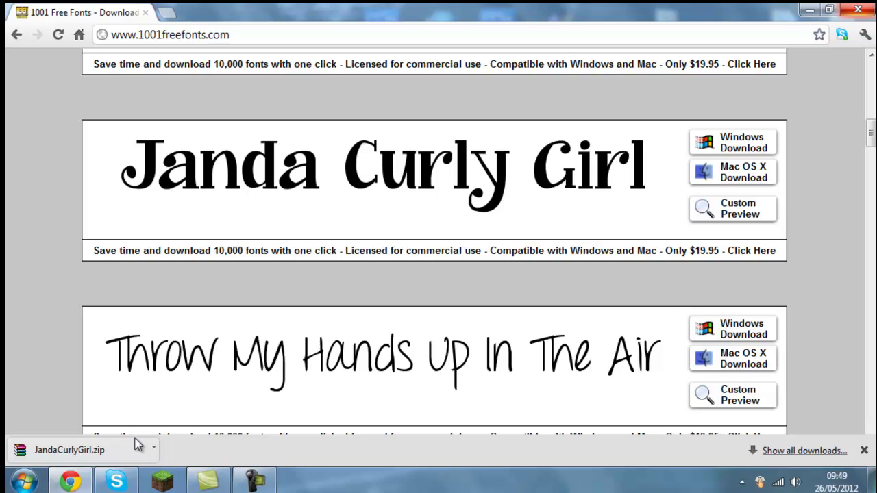
pyautogui.click(155, 451)
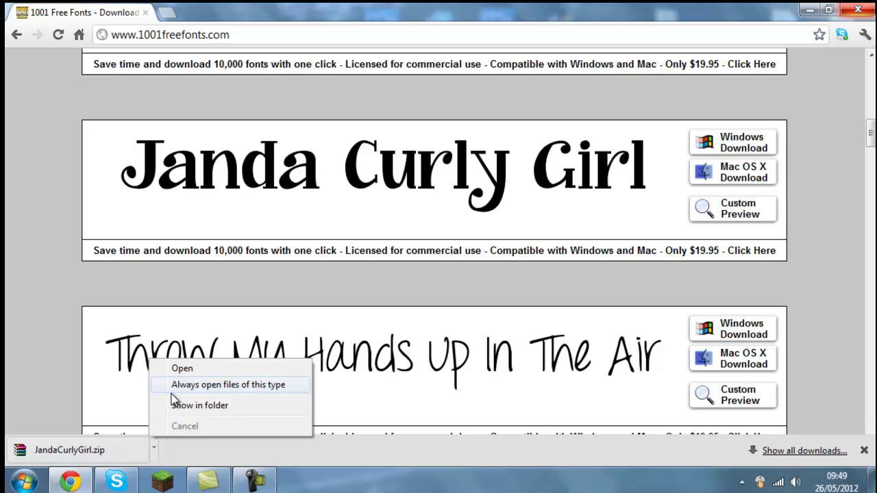
# Send JandaCurlyGirl.zip from the Downloads folder to the desktop as a shortcut, then close Explorer
pyautogui.click(194, 409)
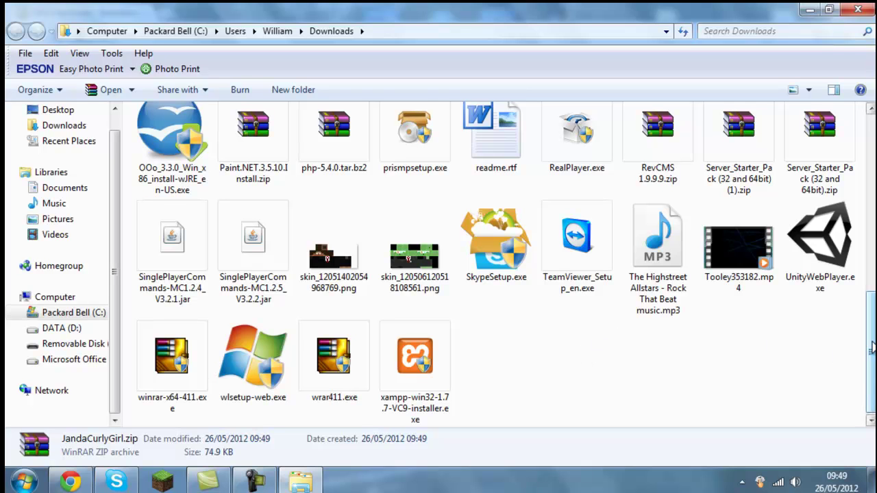
pyautogui.moveTo(871, 350); pyautogui.dragTo(871, 293)
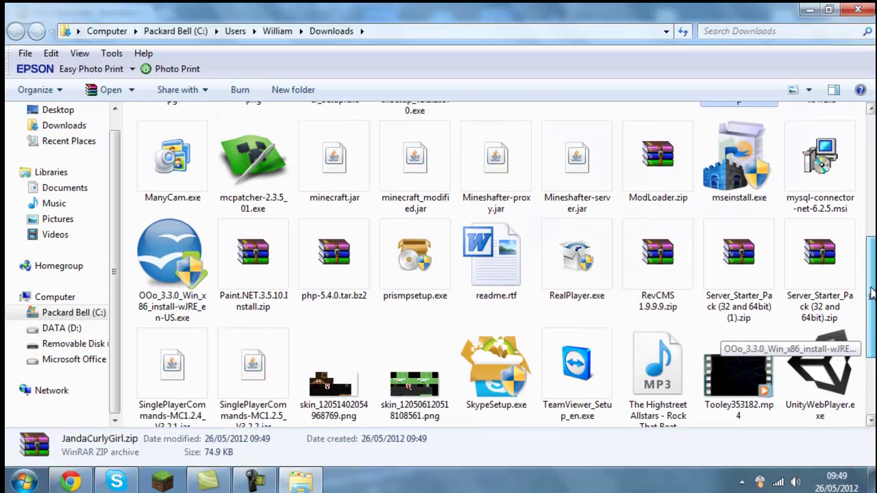
pyautogui.scroll(3, 872, 293)
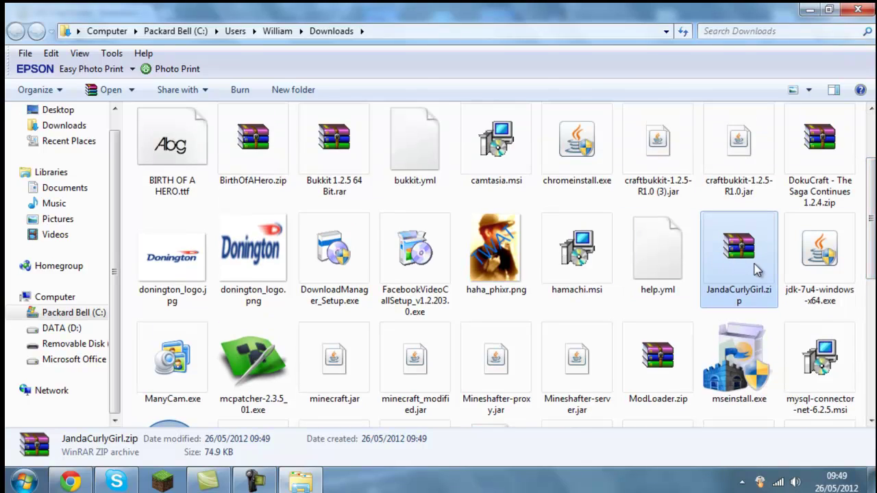
pyautogui.rightClick(750, 273)
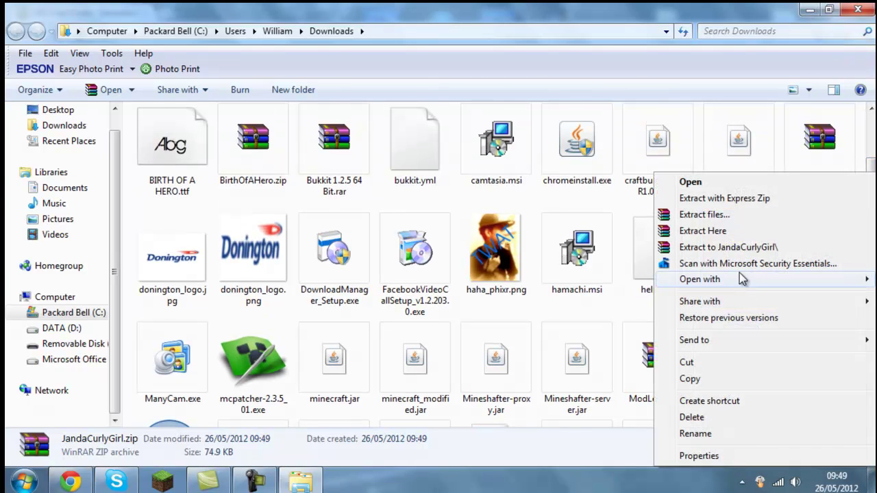
pyautogui.moveTo(741, 278)
pyautogui.moveTo(743, 343)
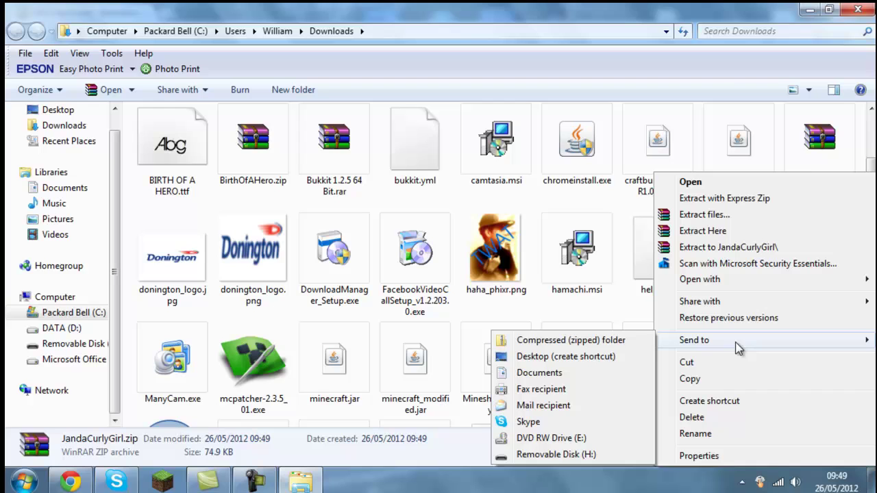
pyautogui.click(603, 356)
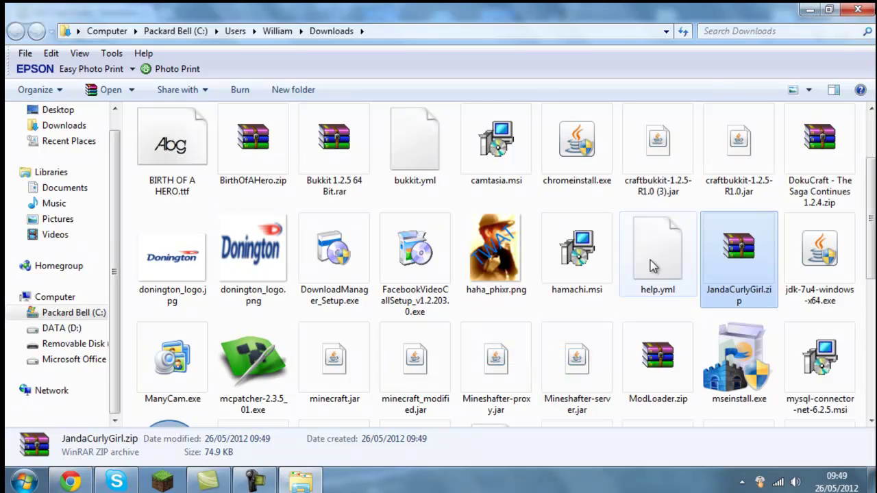
pyautogui.click(858, 9)
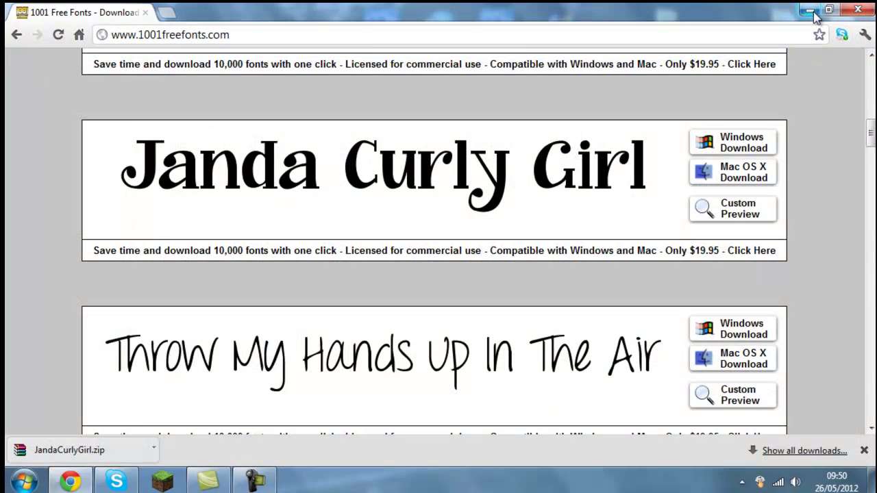
# Move the JandaCurlyGirl.zip shortcut to the desktop centre and open it in WinRAR
pyautogui.click(811, 9)
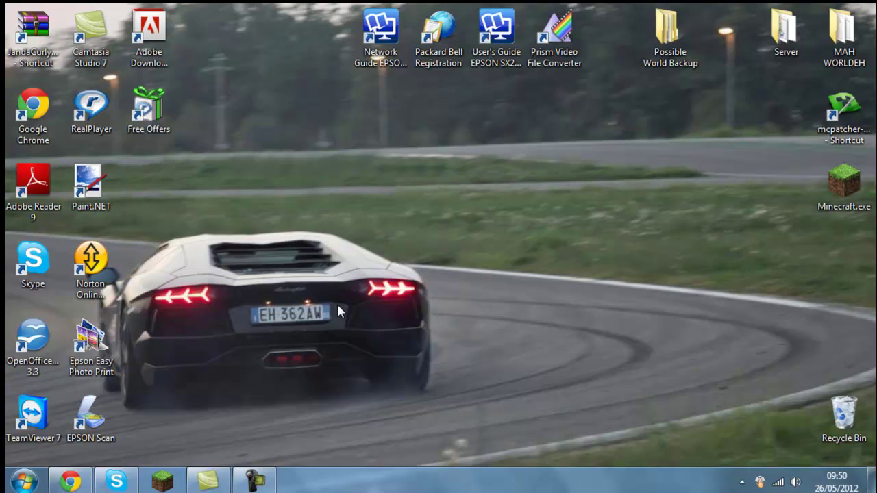
pyautogui.moveTo(33, 34); pyautogui.dragTo(428, 196)
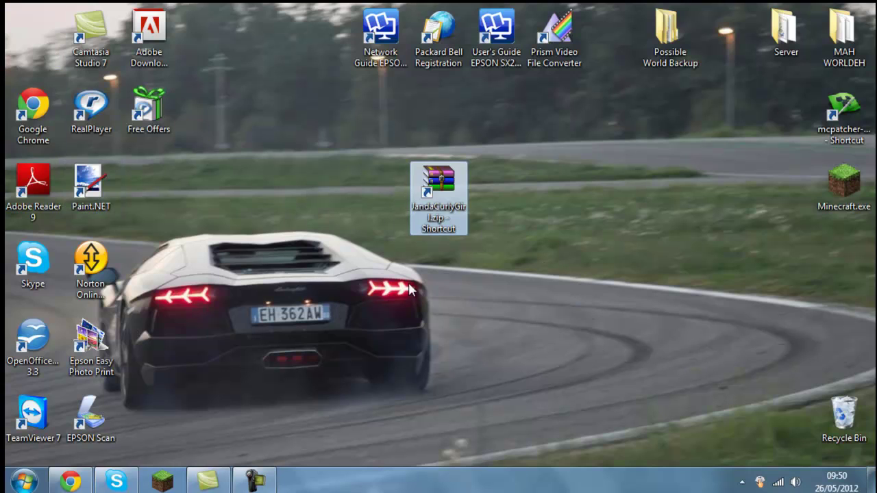
pyautogui.rightClick(436, 219)
pyautogui.click(466, 176)
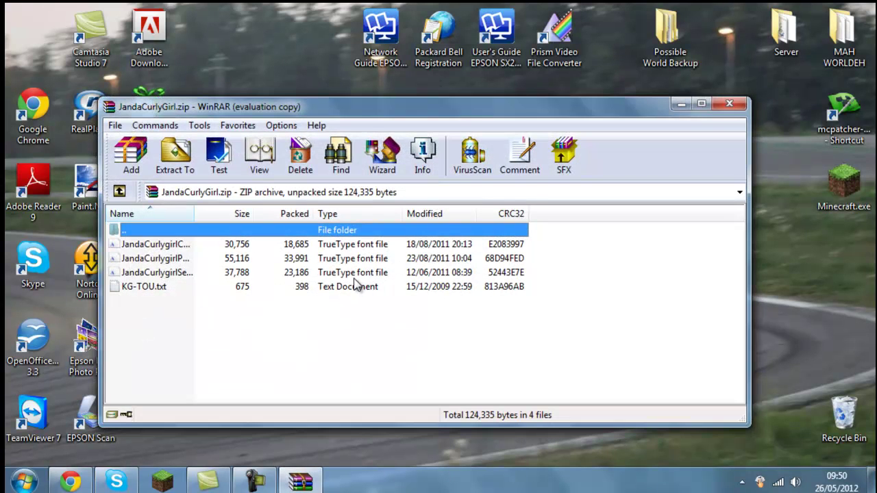
pyautogui.click(474, 272)
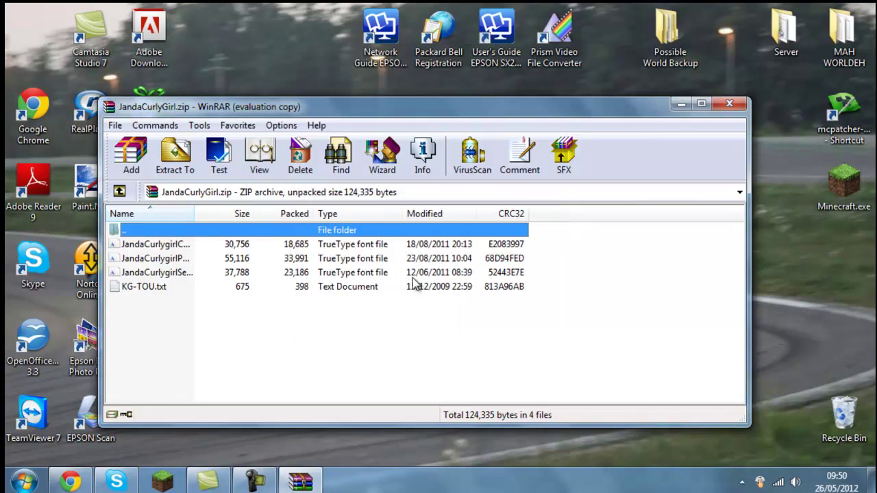
# Select the three JandaCurlygirl .ttf files in WinRAR and drag them onto the desktop
pyautogui.click(329, 245)
pyautogui.click(336, 260)
pyautogui.click(341, 272)
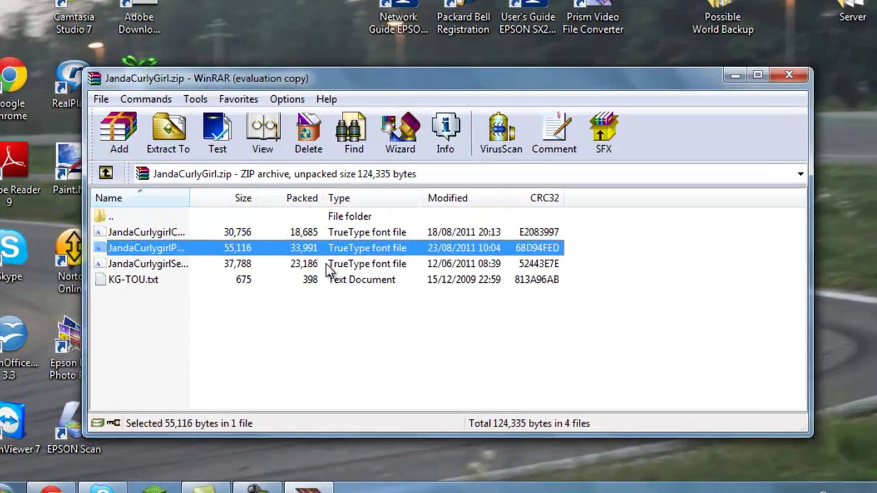
pyautogui.click(340, 273)
pyautogui.rightClick(319, 277)
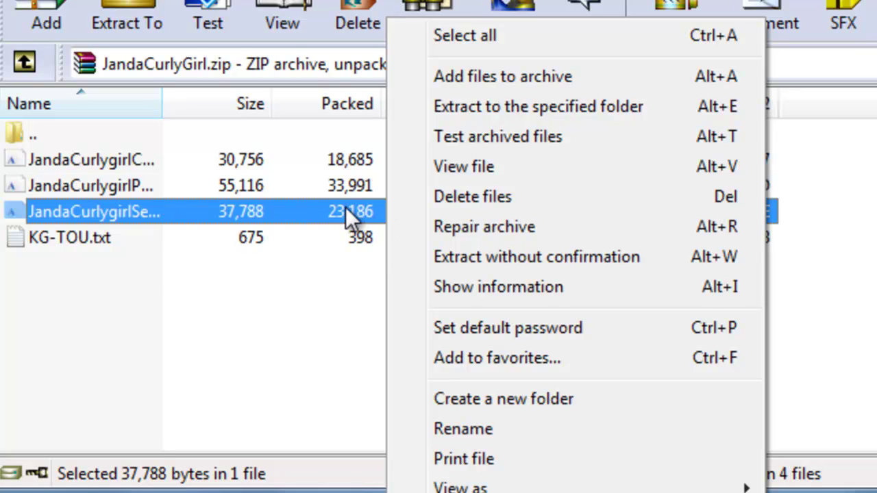
pyautogui.click(275, 273)
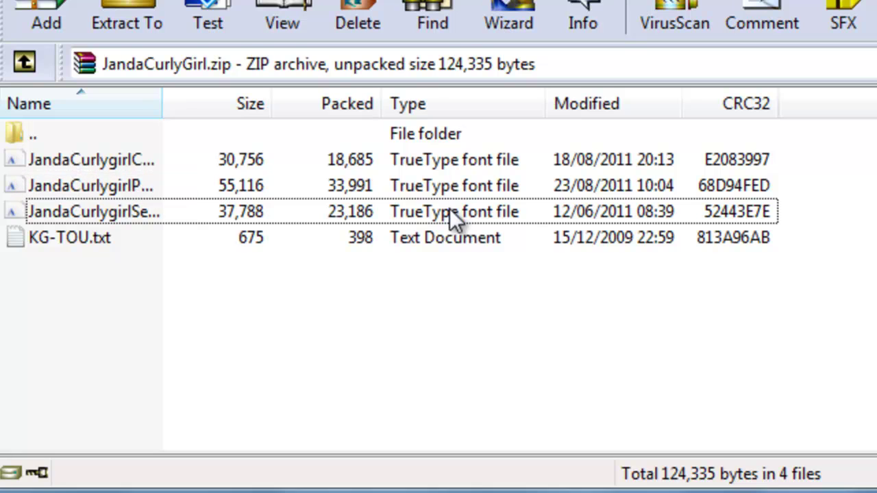
pyautogui.click(458, 161)
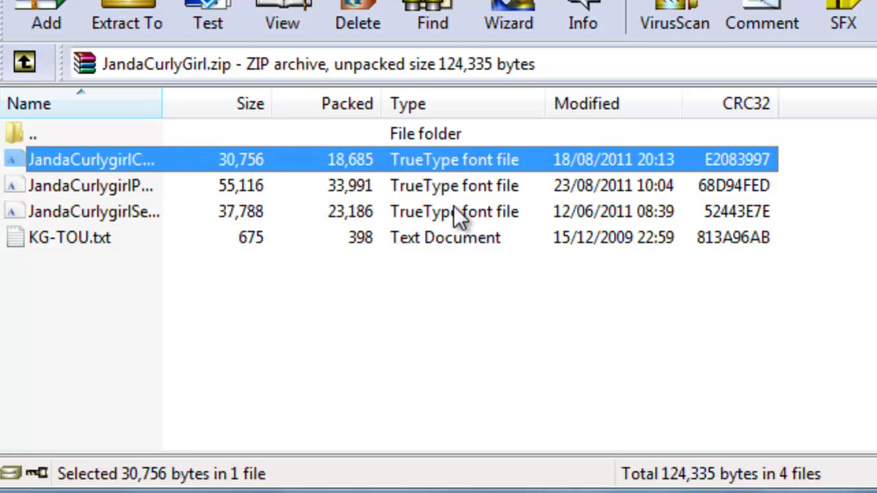
pyautogui.keyDown('ctrl'); pyautogui.click(444, 188); pyautogui.keyUp('ctrl')
pyautogui.keyDown('ctrl'); pyautogui.click(411, 212); pyautogui.keyUp('ctrl')
pyautogui.moveTo(408, 204); pyautogui.dragTo(346, 6)
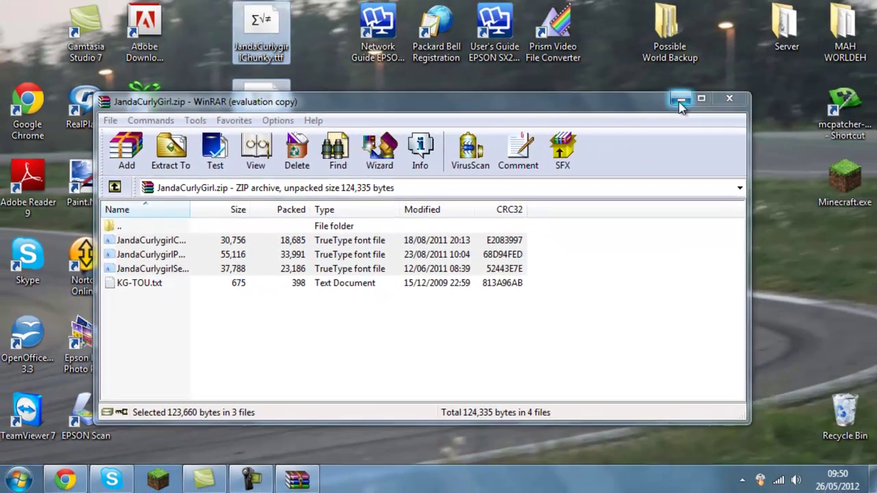
pyautogui.press('super+d')
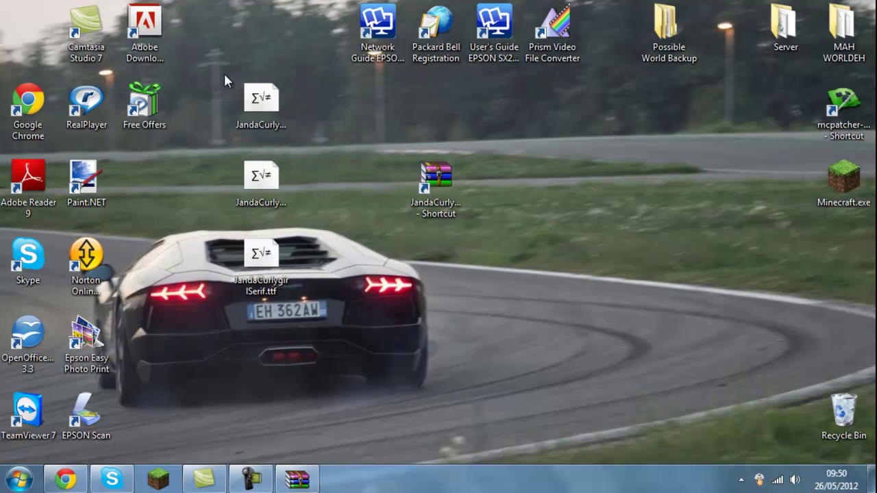
# Select the three Janda Curlygirl font files on the desktop and install them
pyautogui.moveTo(223, 71); pyautogui.dragTo(270, 265)
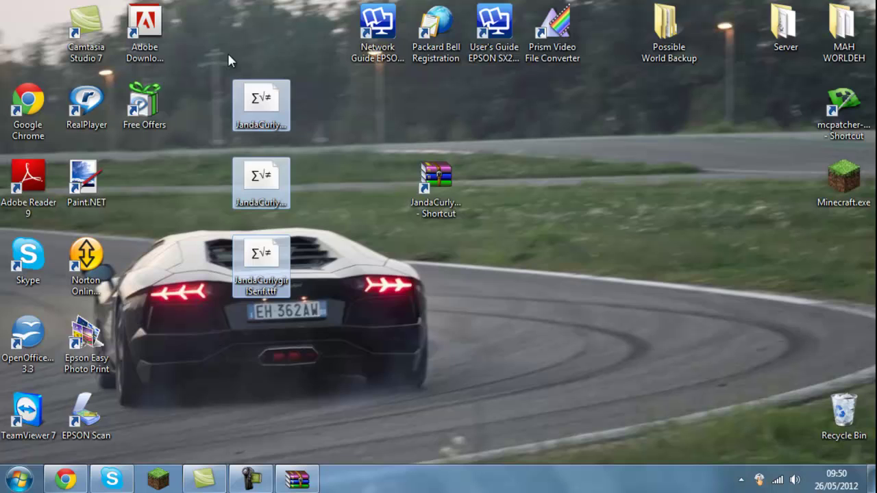
pyautogui.rightClick(255, 195)
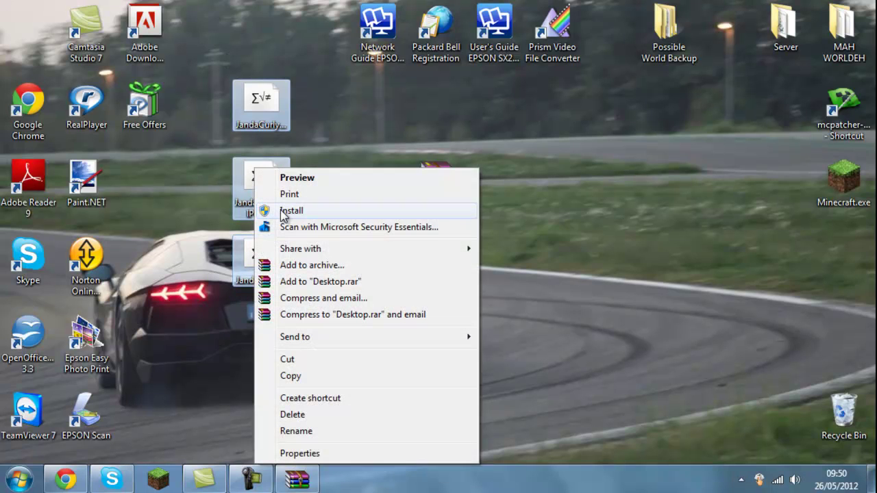
pyautogui.click(281, 210)
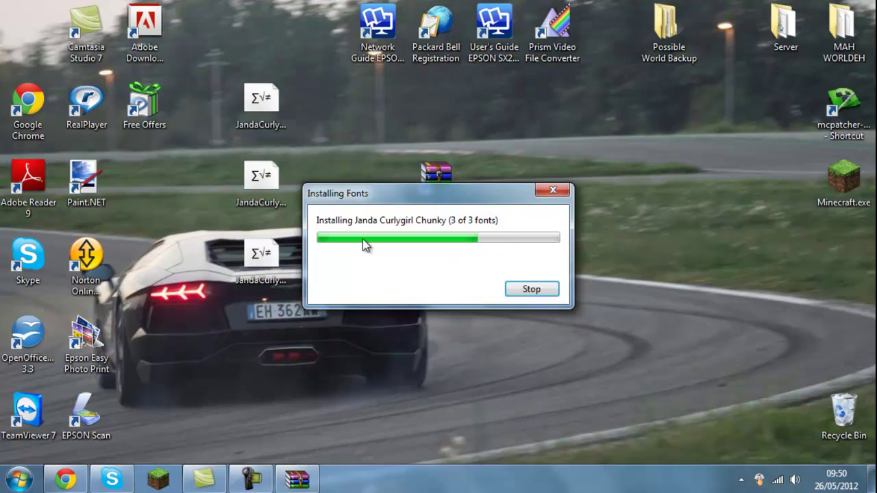
pyautogui.click(391, 310)
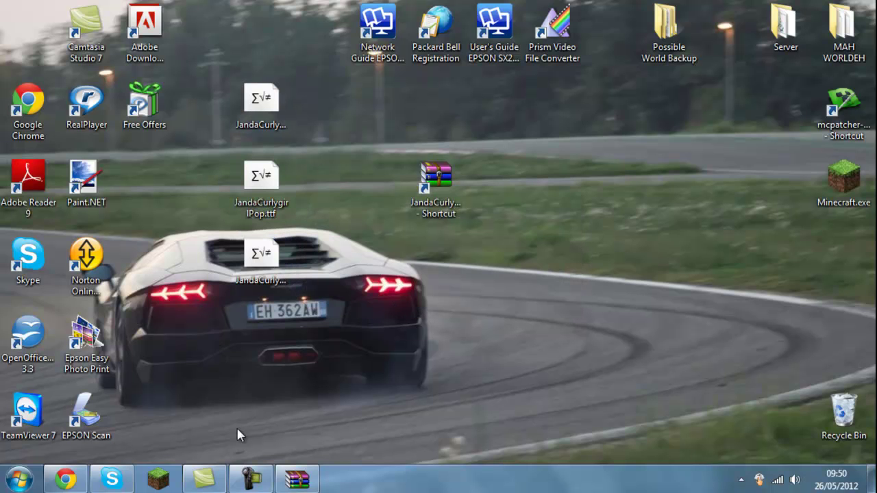
pyautogui.click(18, 479)
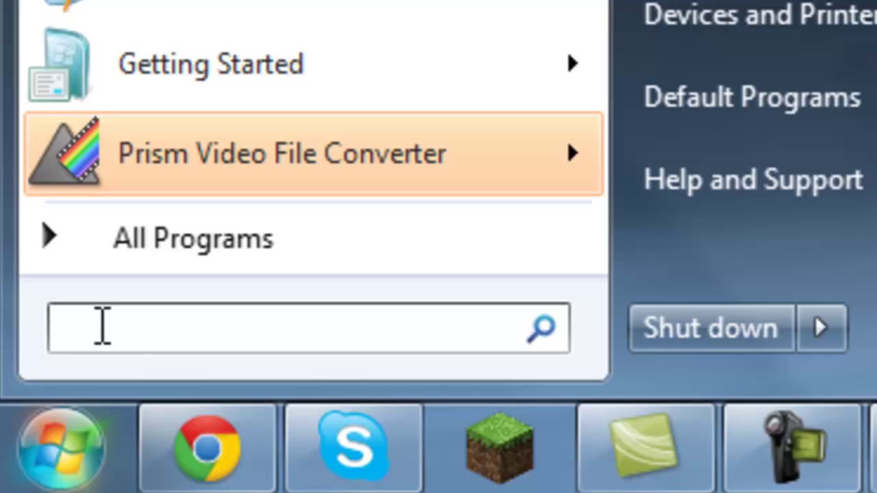
pyautogui.hotkey('ctrl', 'v')
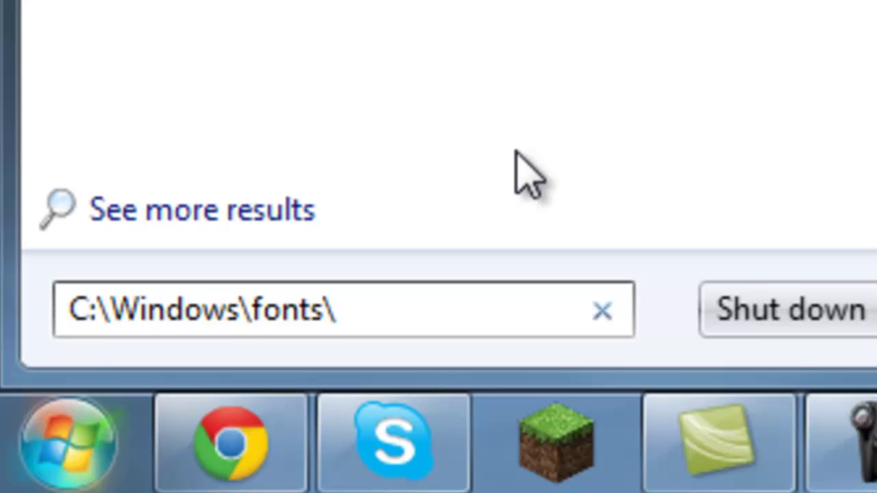
pyautogui.press('Return')
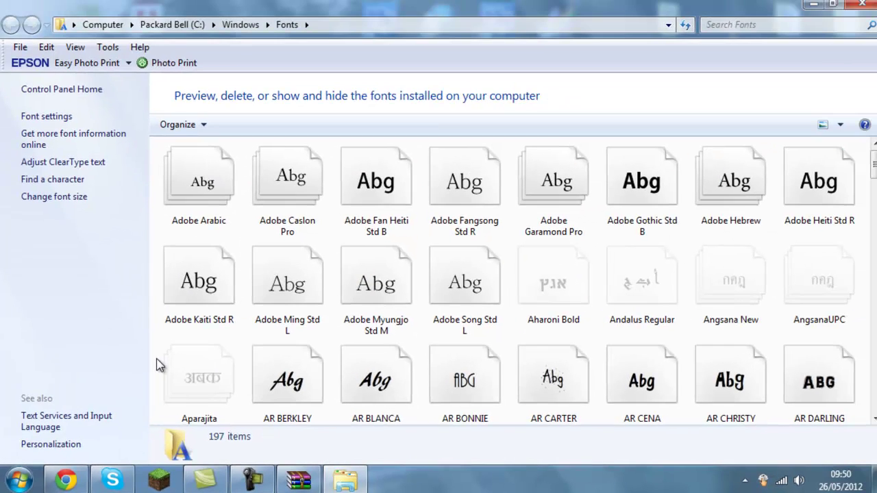
pyautogui.scroll(-10, 865, 159)
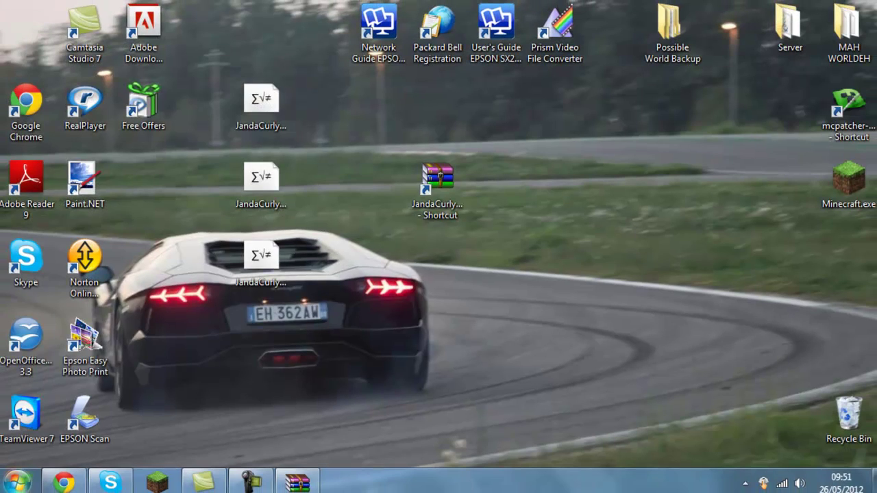
# Launch Adobe After Effects CS5.5 from All Programs and dismiss the Welcome screen
pyautogui.click(16, 482)
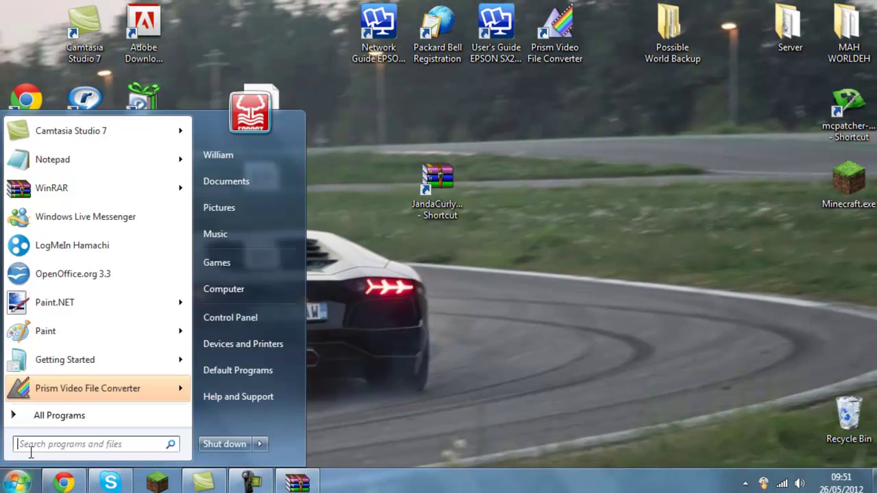
pyautogui.click(59, 418)
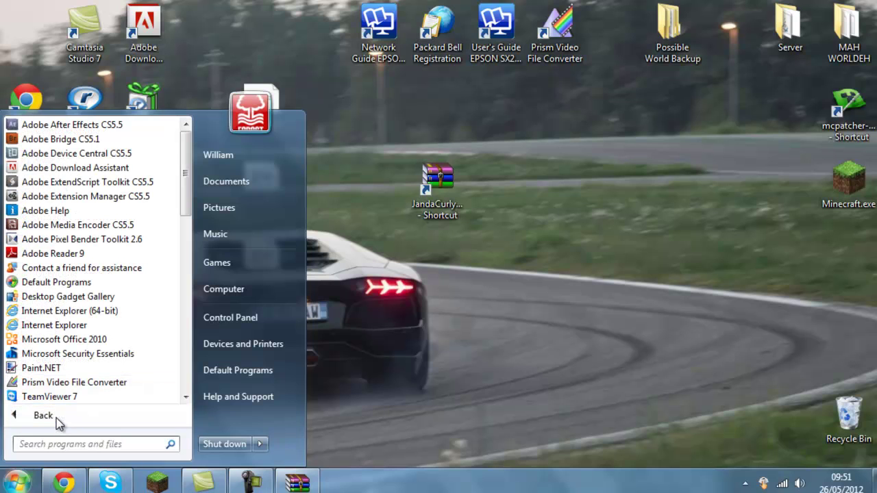
pyautogui.click(69, 129)
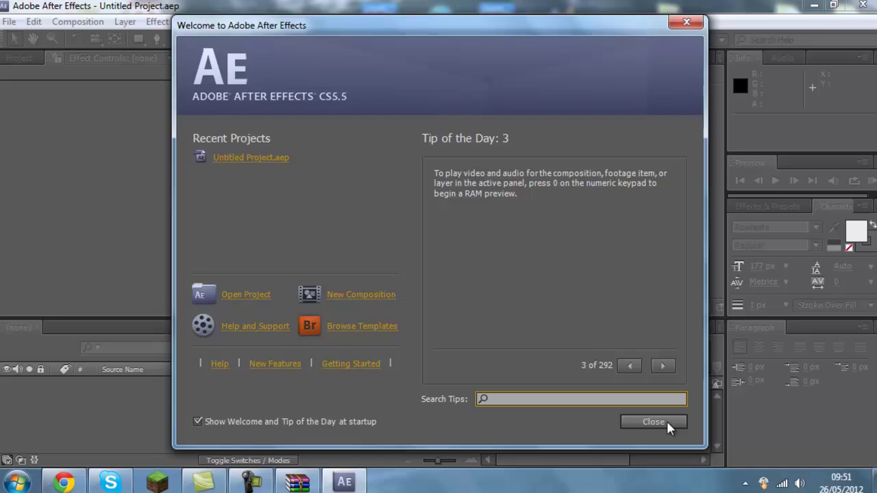
pyautogui.click(654, 422)
# Check the Character panel font list for Janda Curlygirl Chunky, Pop and Serif
pyautogui.click(817, 228)
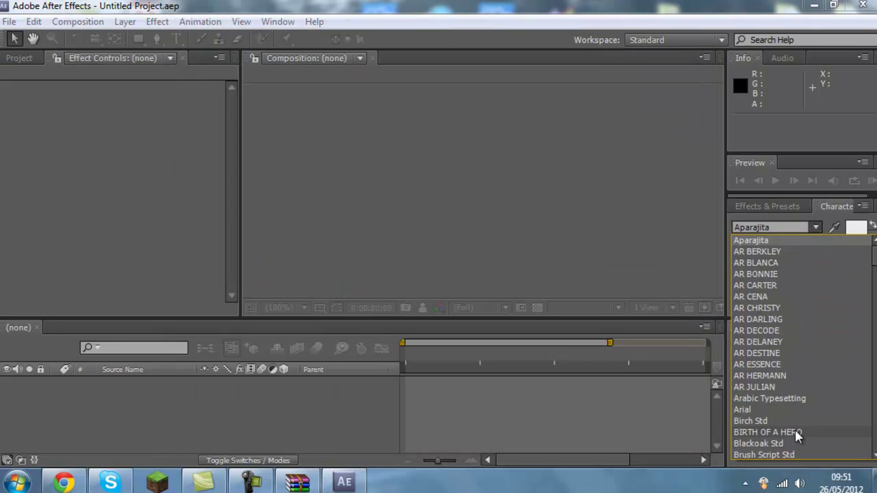
pyautogui.moveTo(875, 258); pyautogui.dragTo(875, 364)
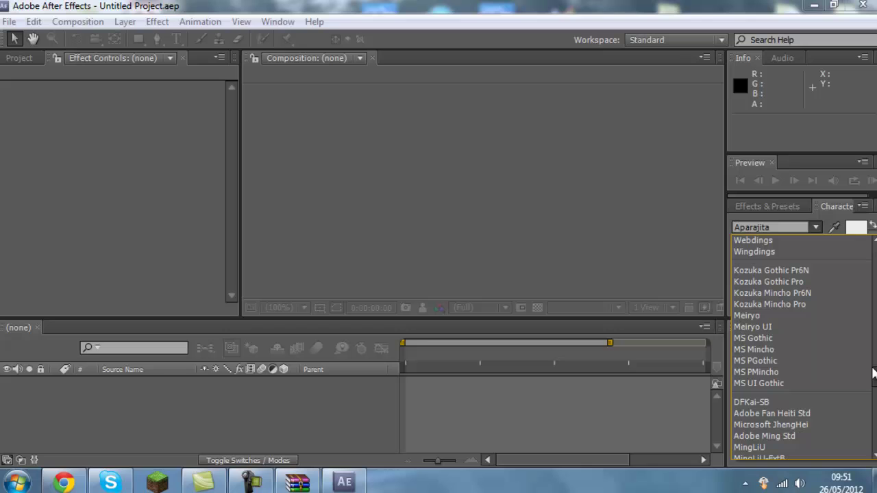
pyautogui.moveTo(873, 373); pyautogui.dragTo(864, 300)
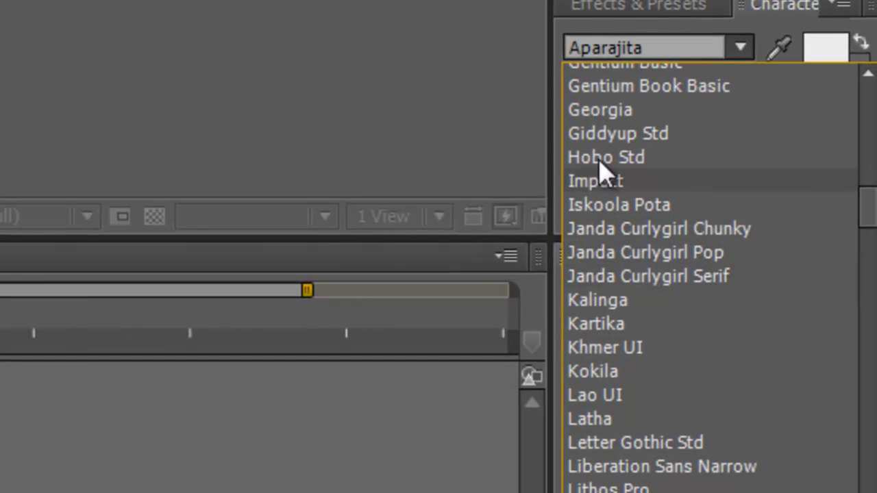
pyautogui.press('Escape')
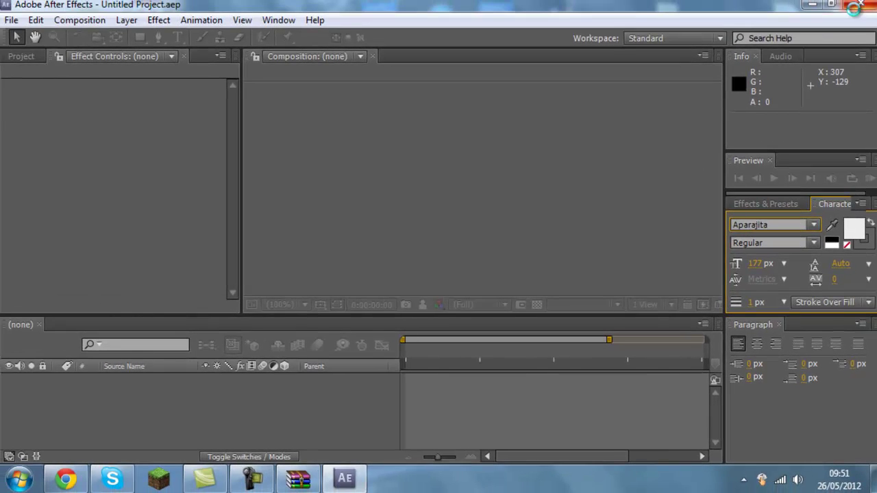
# Close After Effects and delete the three JandaCurlygirl font files from the desktop
pyautogui.click(858, 5)
pyautogui.moveTo(207, 59); pyautogui.dragTo(309, 255)
pyautogui.rightClick(255, 182)
pyautogui.click(394, 413)
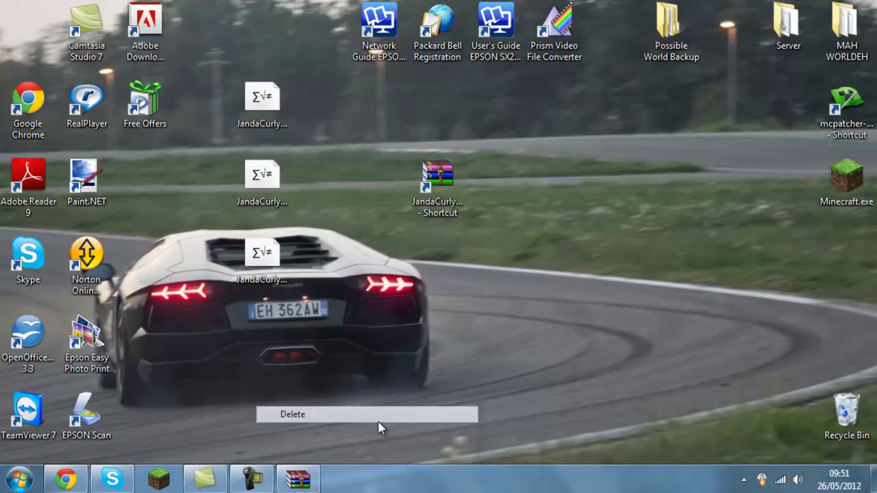
pyautogui.click(488, 249)
# Delete the JandaCurlyGirl.zip shortcut from the desktop to the Recycle Bin
pyautogui.click(437, 179)
pyautogui.rightClick(455, 165)
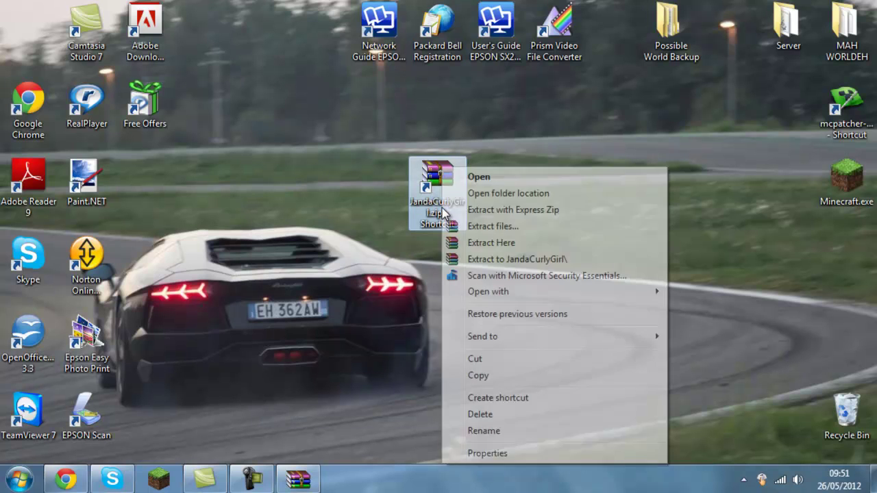
pyautogui.click(499, 415)
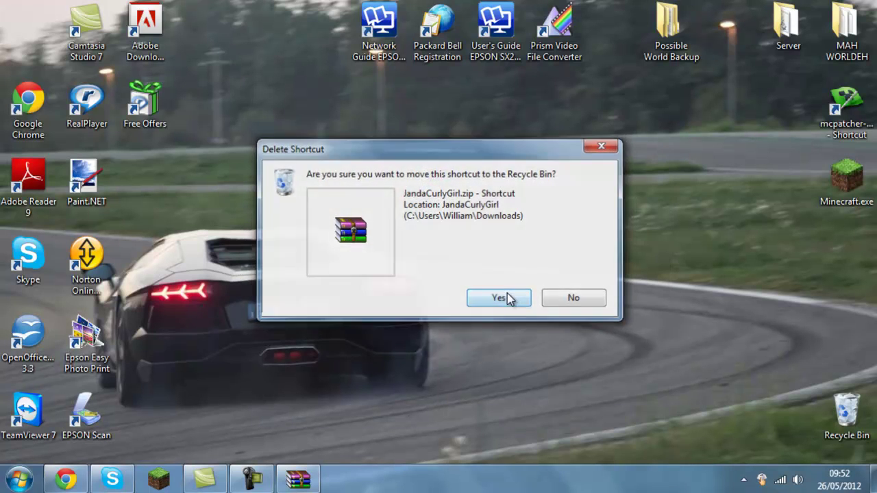
pyautogui.click(502, 292)
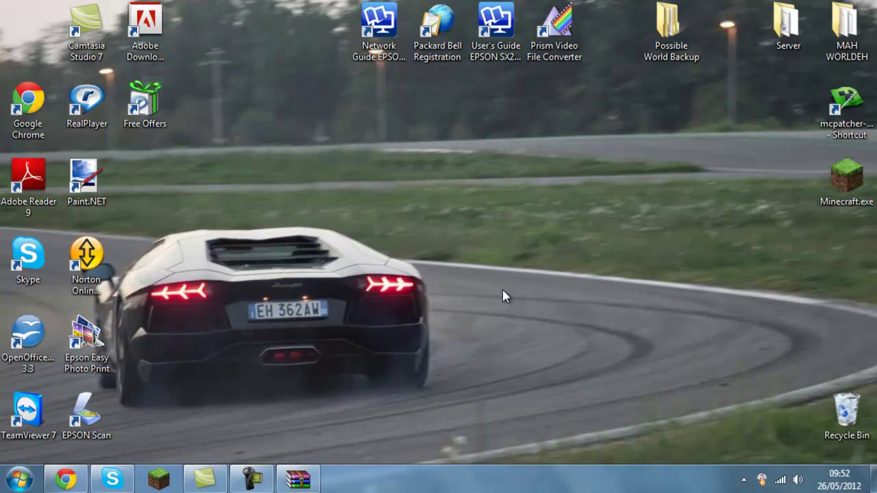